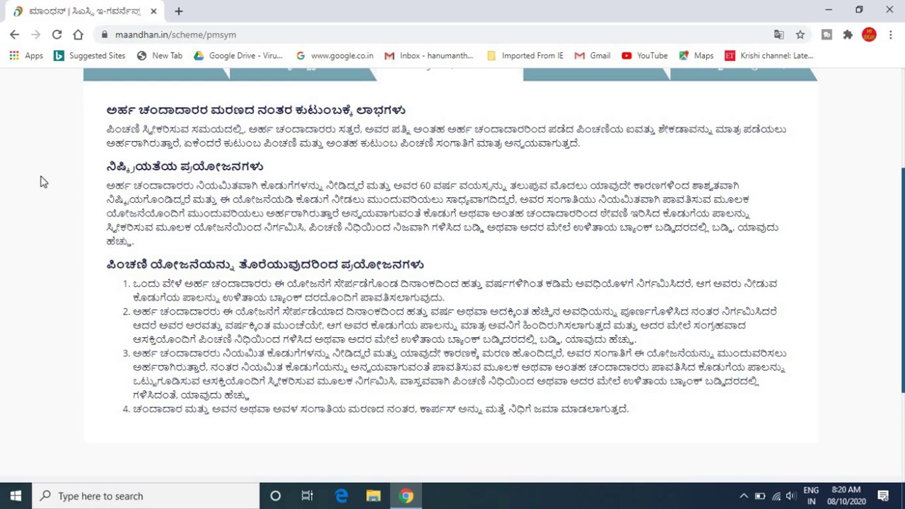
# Step: Open the scheme's monthly contribution section and examine the entry-age table of member and central government contributions
pyautogui.click(541, 127)
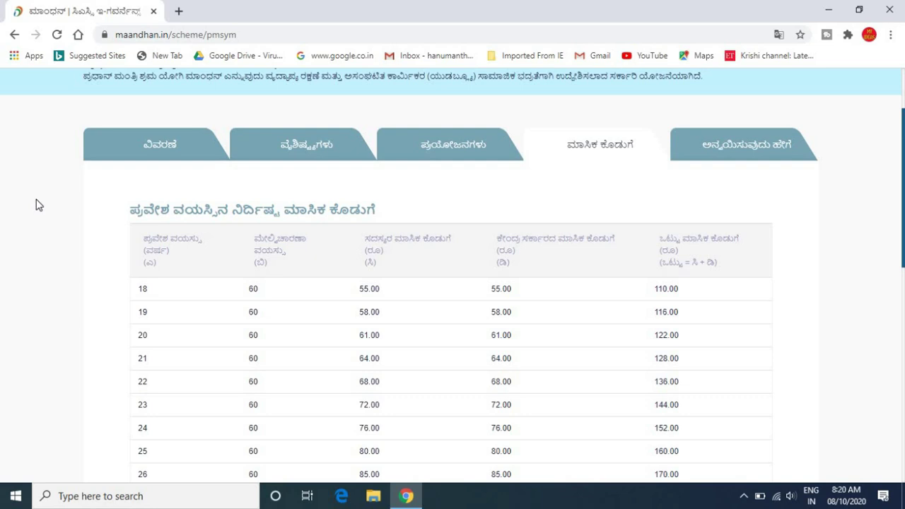
pyautogui.scroll(-1, 39, 205)
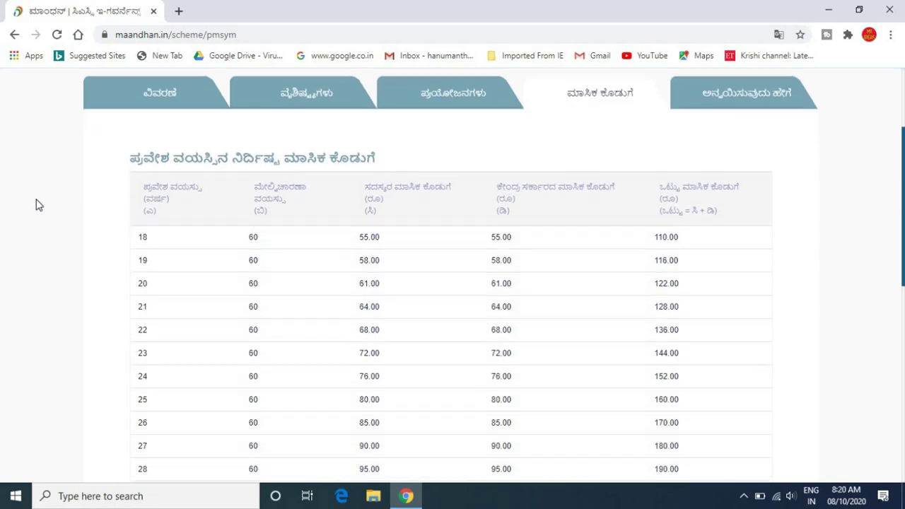
pyautogui.scroll(-1, 39, 205)
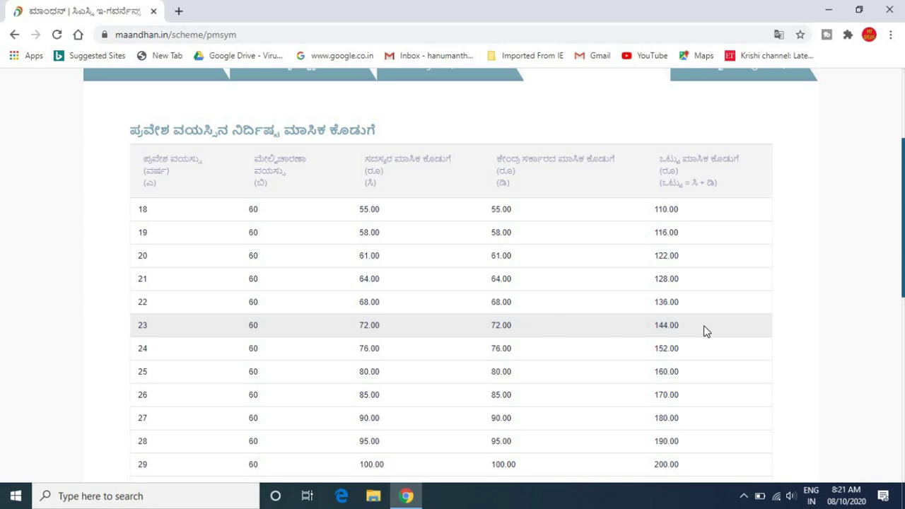
pyautogui.scroll(-5, 705, 331)
pyautogui.scroll(-4, 705, 331)
pyautogui.scroll(3, 705, 331)
pyautogui.scroll(4, 705, 331)
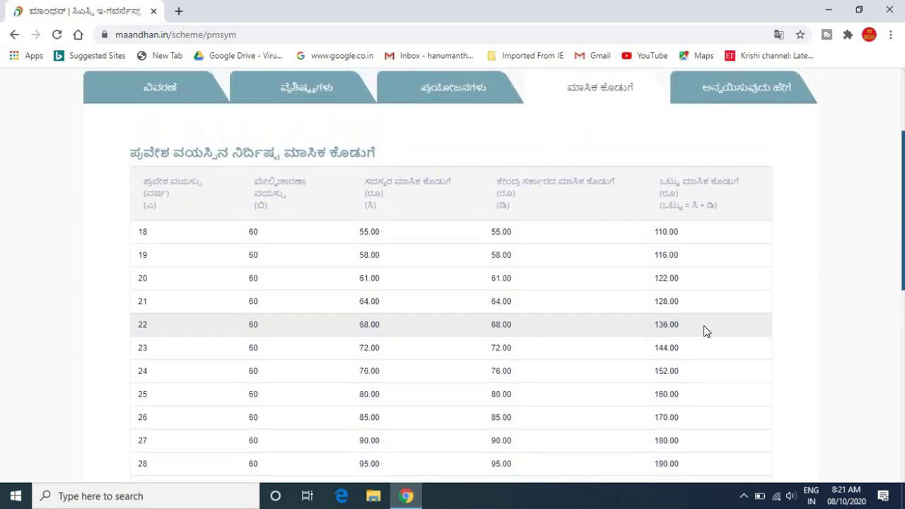
pyautogui.scroll(1, 703, 331)
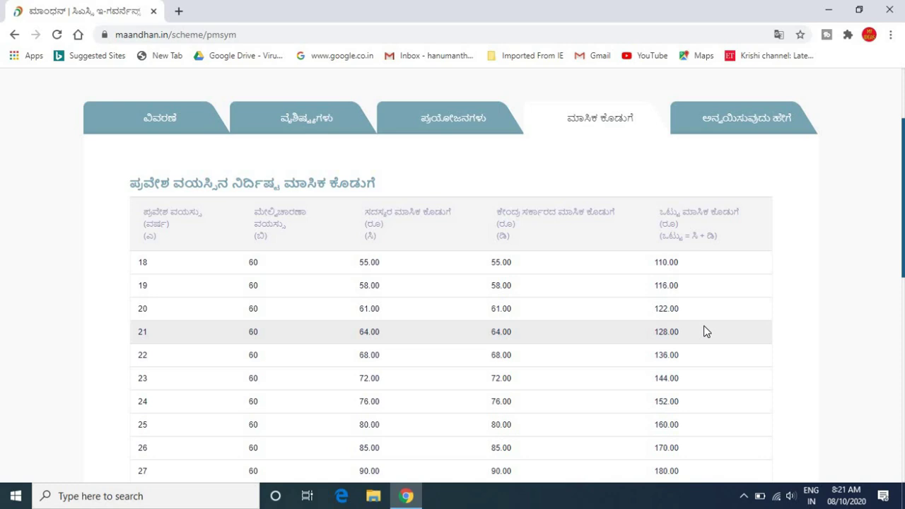
pyautogui.scroll(-1, 704, 331)
pyautogui.scroll(-1, 703, 331)
pyautogui.scroll(1, 704, 331)
pyautogui.scroll(5, 705, 329)
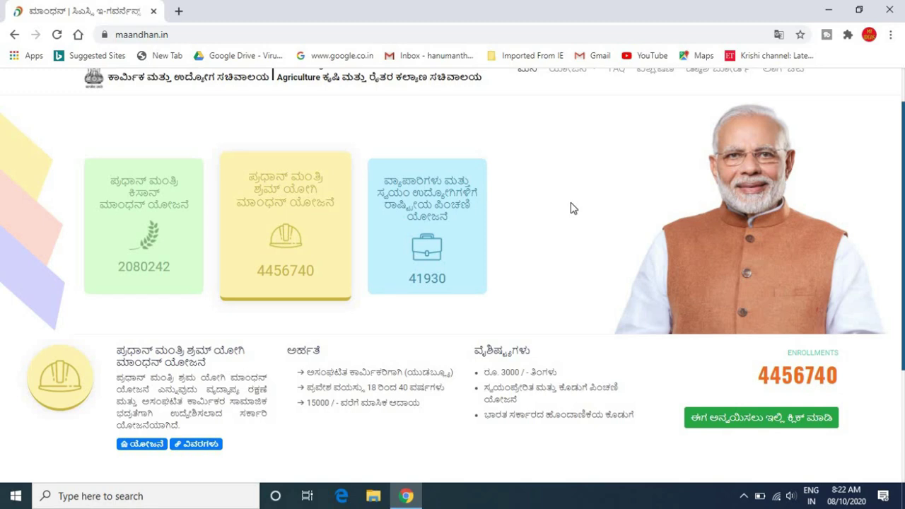
# Step: Start applying from the Shram Yogi Maandhan scheme on the home page and open its enrollment form from the dashboard
pyautogui.scroll(-1, 571, 203)
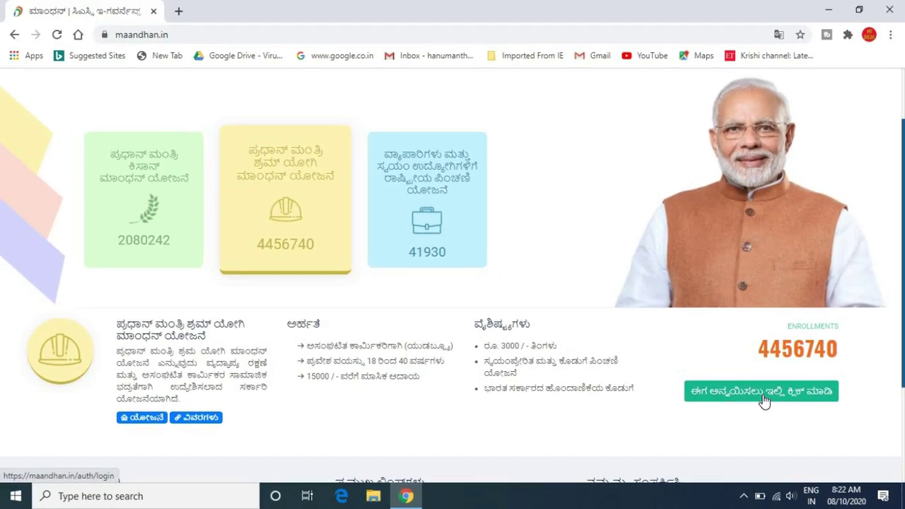
pyautogui.click(763, 391)
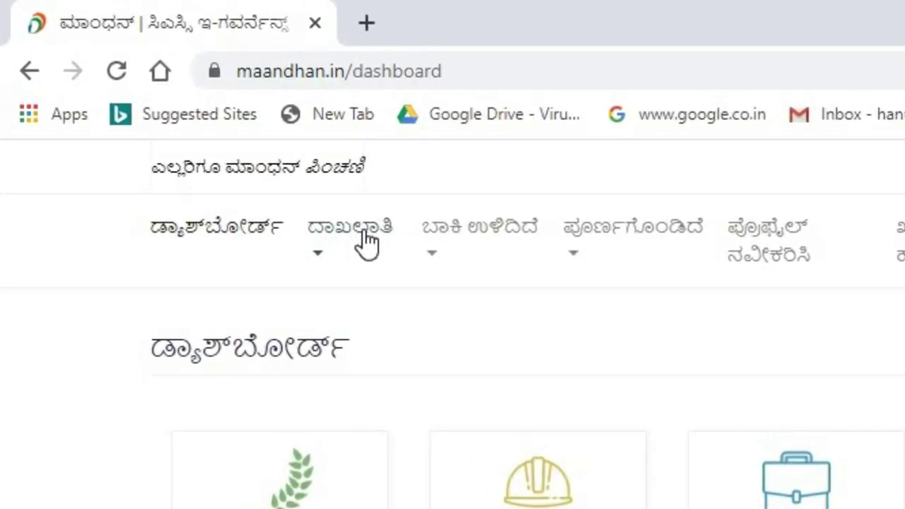
pyautogui.click(367, 242)
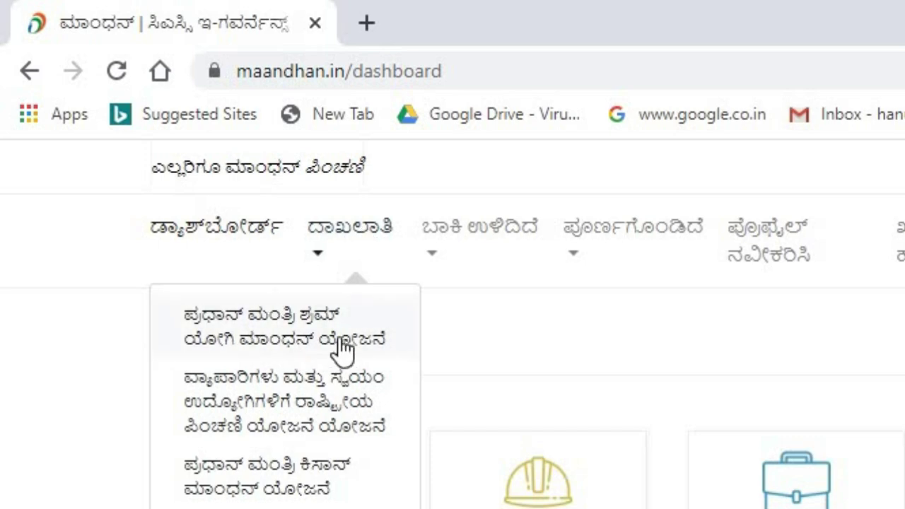
pyautogui.click(300, 343)
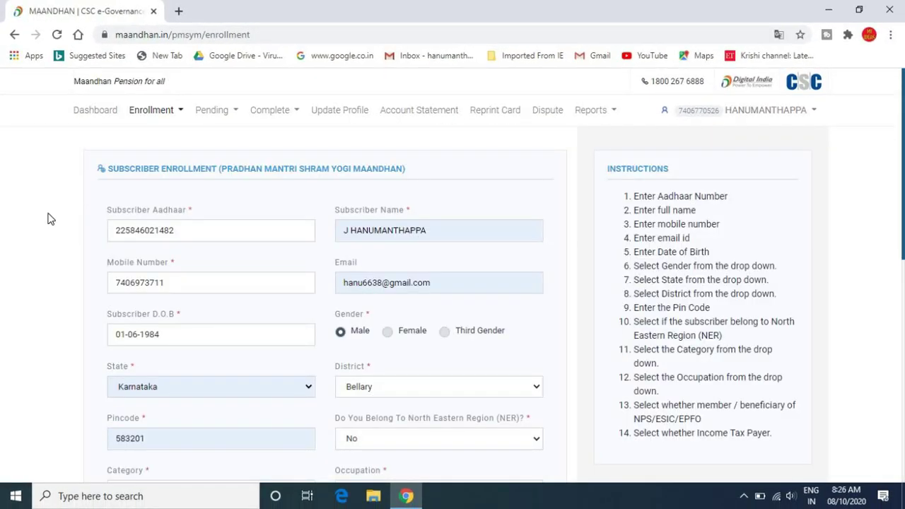
# Step: Review the subscriber's identity, contact, birth date, gender, address and North Eastern Region fields in the enrollment form
pyautogui.click(222, 230)
pyautogui.click(457, 235)
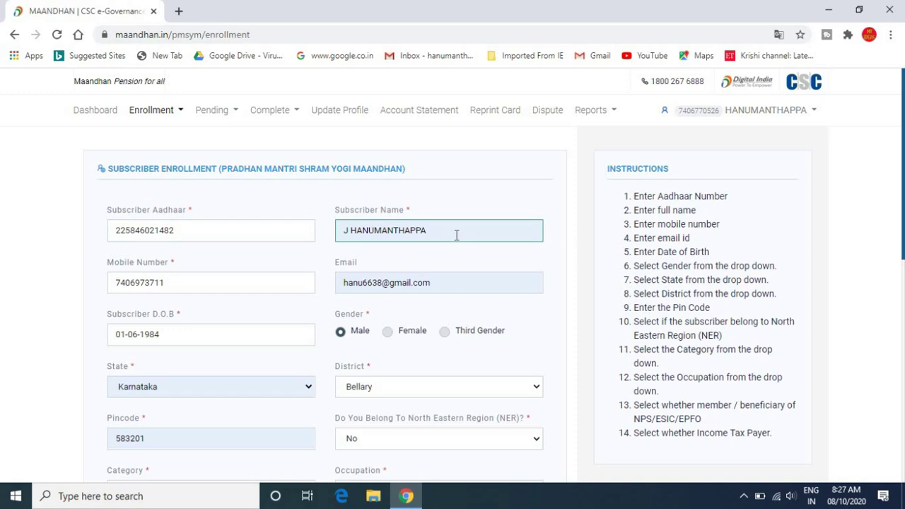
pyautogui.click(223, 286)
pyautogui.click(456, 303)
pyautogui.click(183, 339)
pyautogui.click(374, 352)
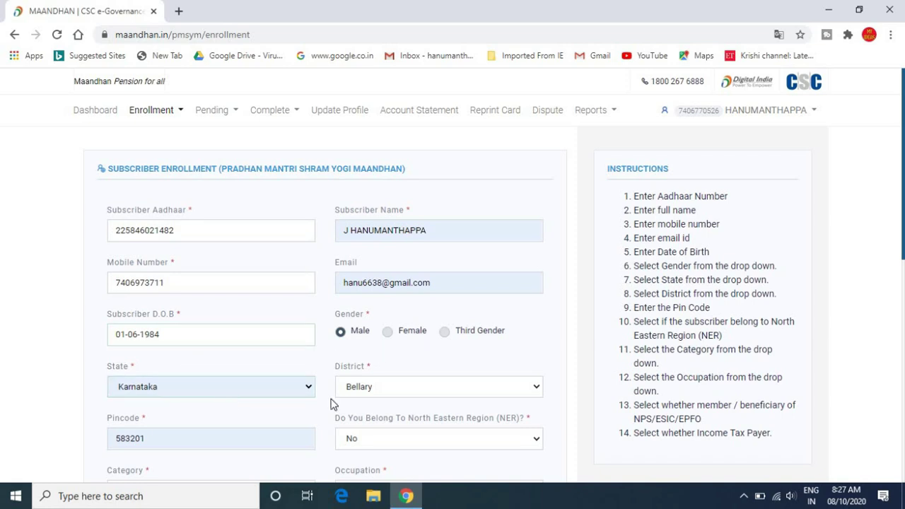
pyautogui.click(259, 447)
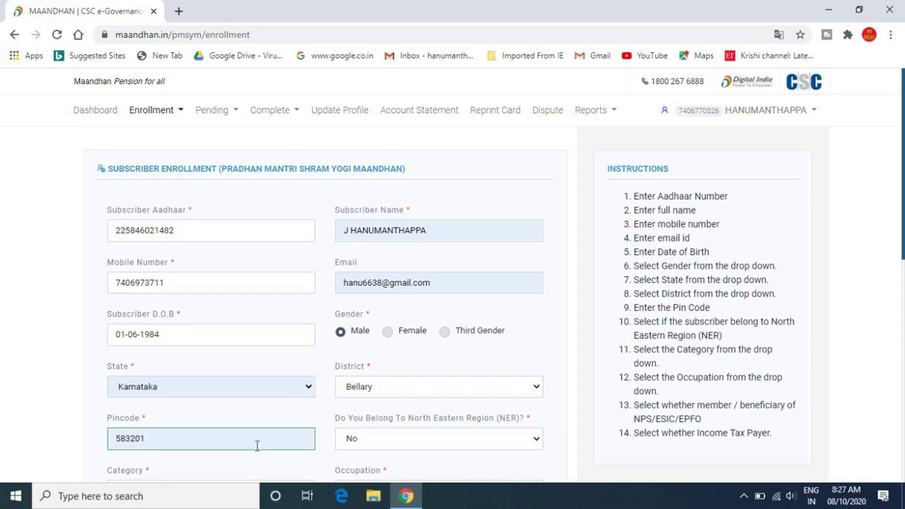
pyautogui.click(422, 445)
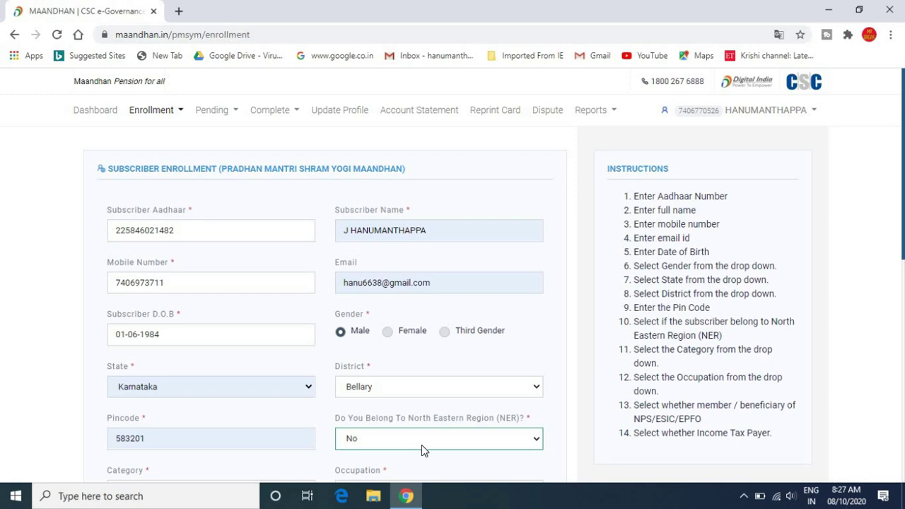
pyautogui.click(554, 420)
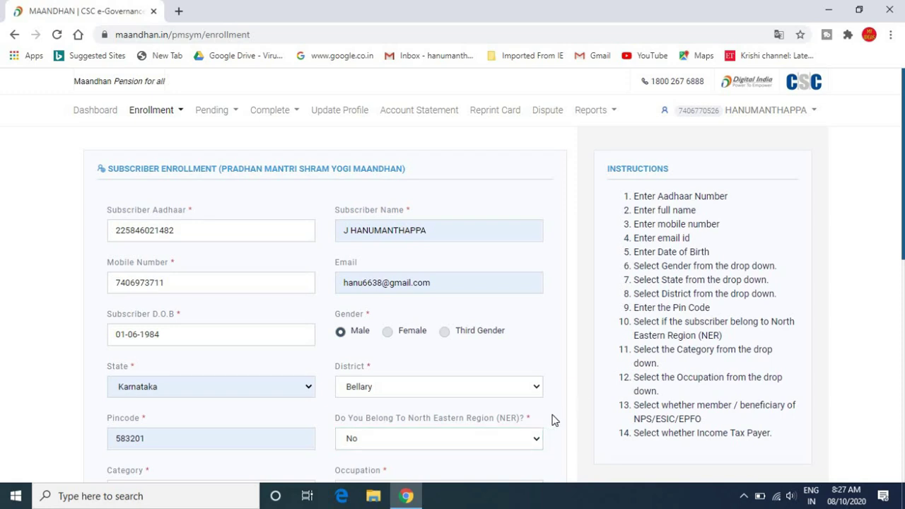
# Step: Examine the available Category and Occupation choices in the enrollment form, keeping SC and Bakery work selected
pyautogui.scroll(-3, 554, 420)
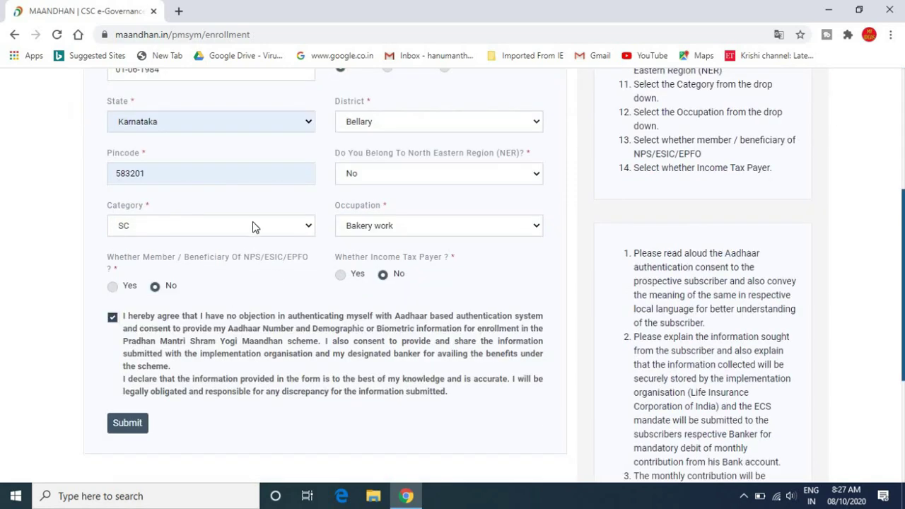
pyautogui.click(143, 232)
pyautogui.click(144, 232)
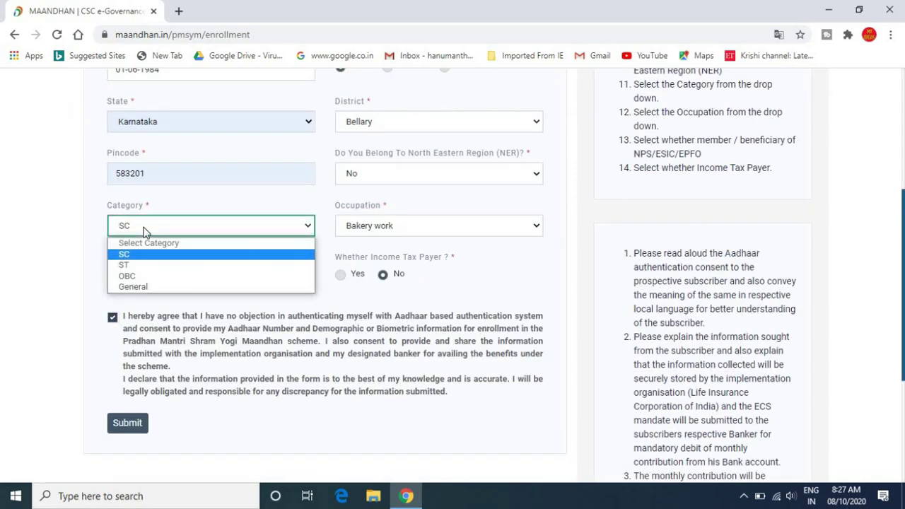
pyautogui.click(143, 232)
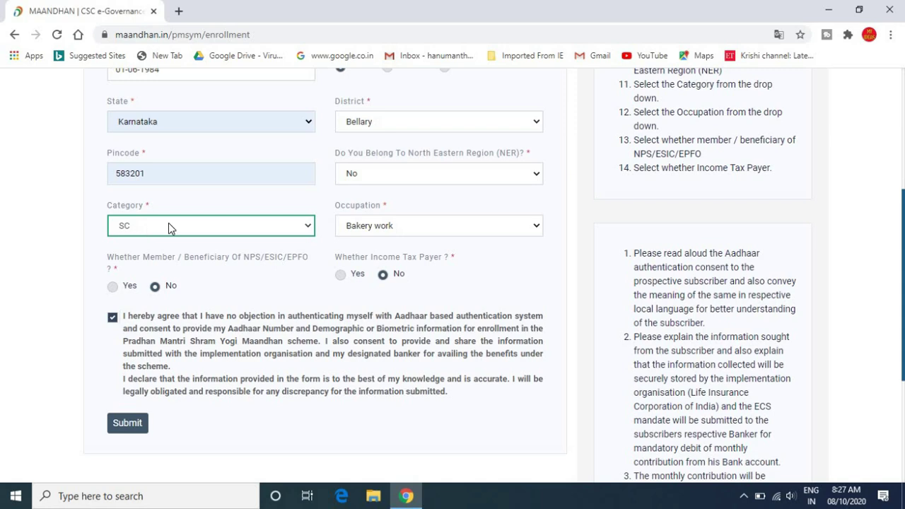
pyautogui.click(408, 235)
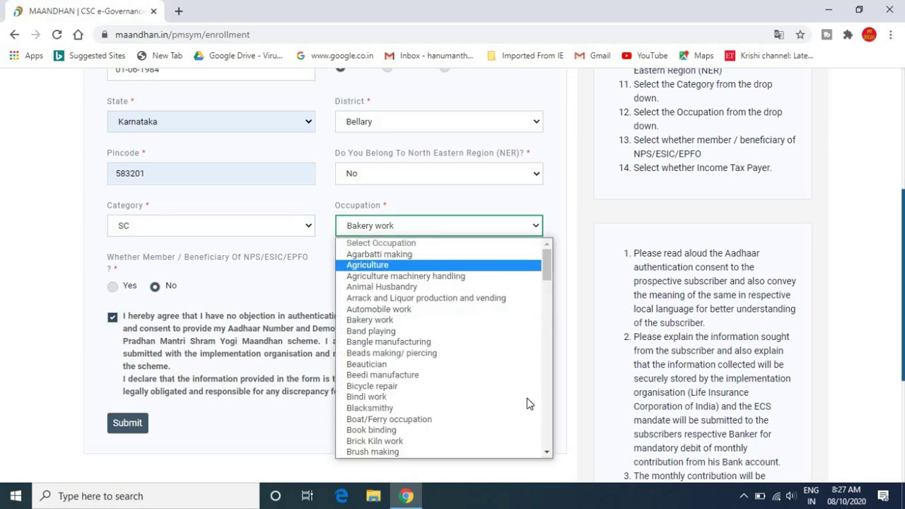
pyautogui.click(549, 453)
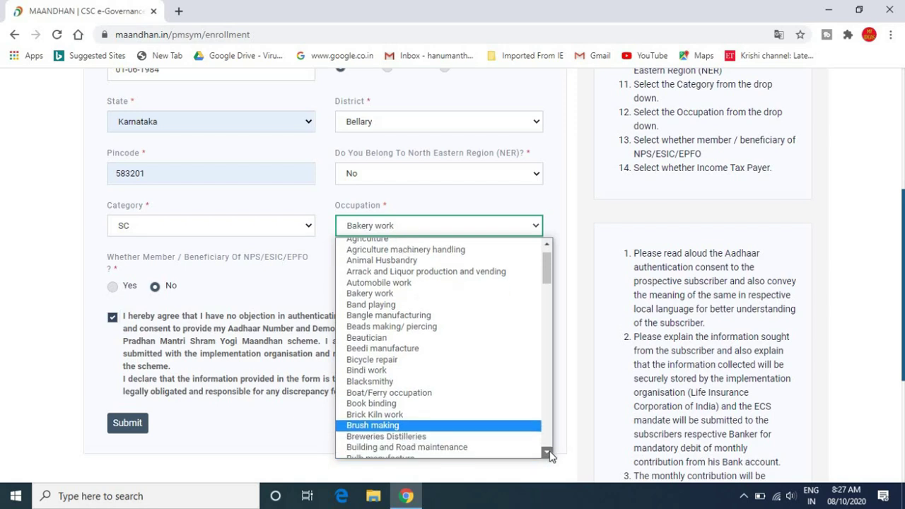
pyautogui.scroll(-7, 550, 456)
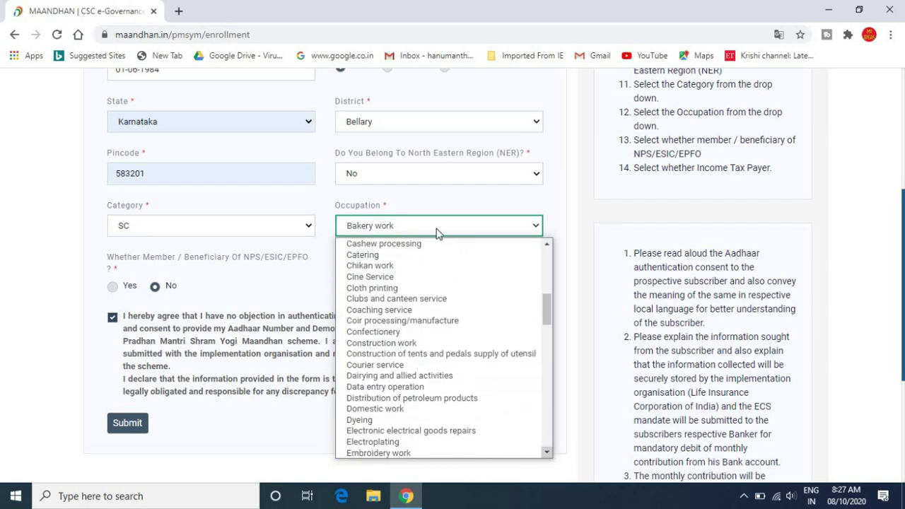
pyautogui.click(423, 206)
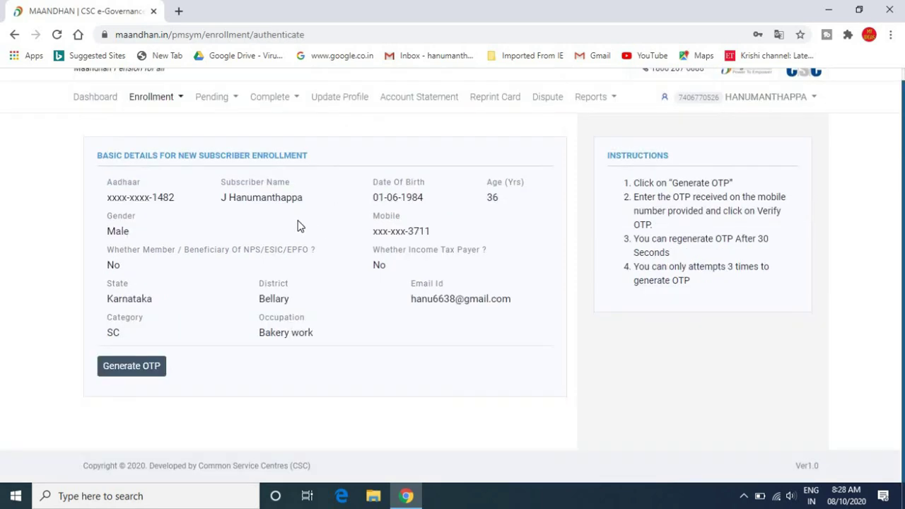
# Step: Generate the OTP for the new subscriber's enrollment
pyautogui.click(149, 376)
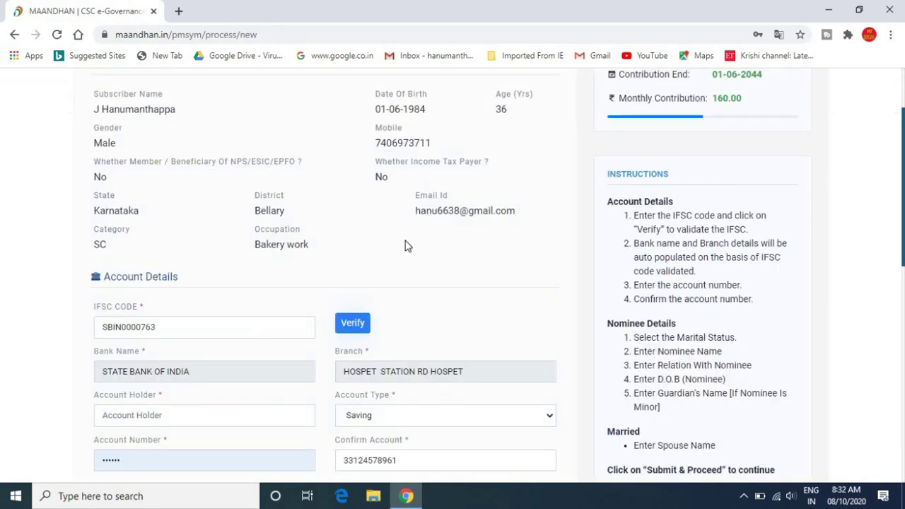
# Step: Review the bank account details: IFSC code, bank name, account holder, account type and account number fields
pyautogui.click(96, 331)
pyautogui.click(86, 329)
pyautogui.scroll(-1, 59, 325)
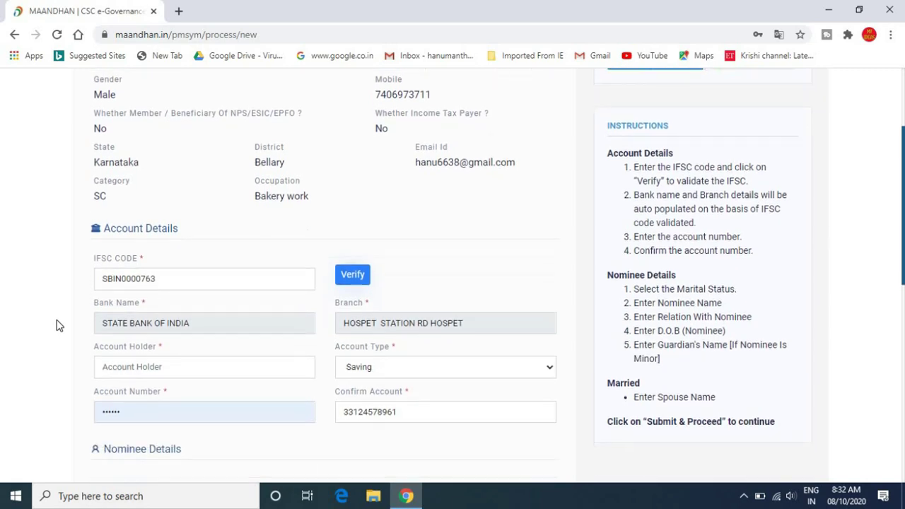
pyautogui.scroll(-1, 56, 325)
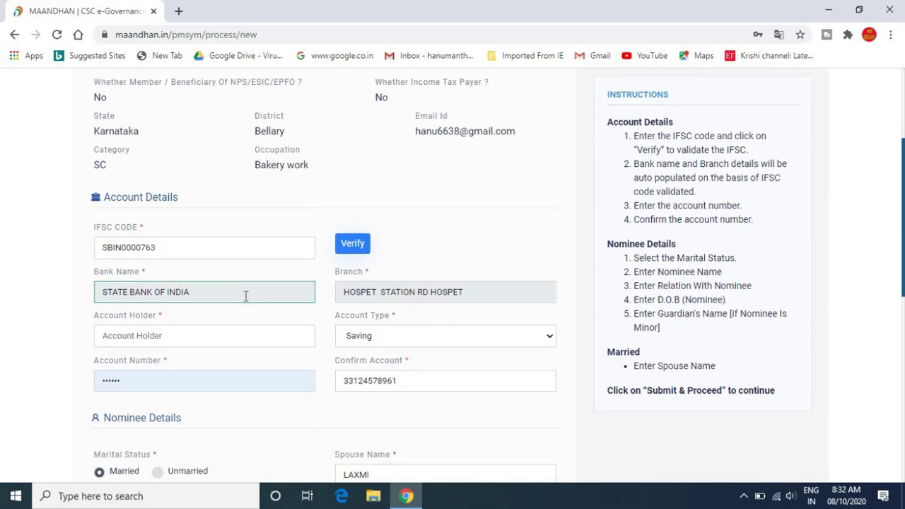
pyautogui.click(176, 344)
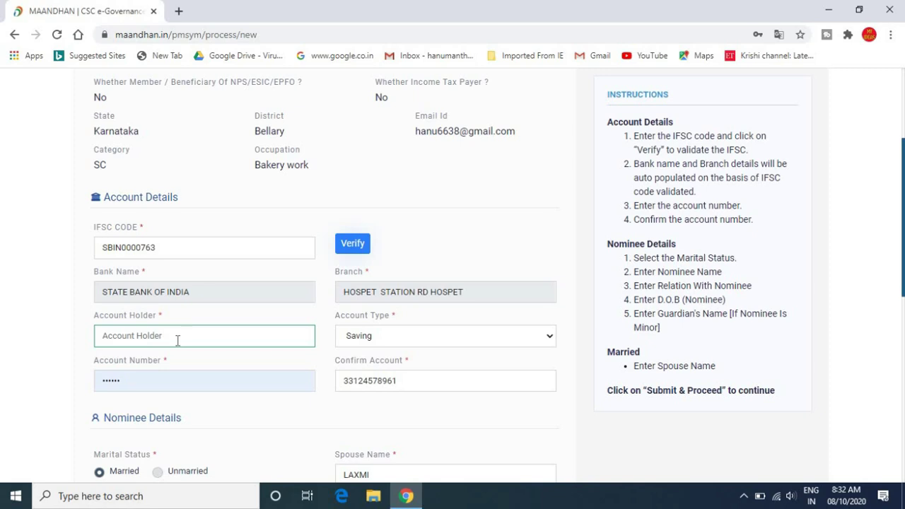
pyautogui.click(422, 338)
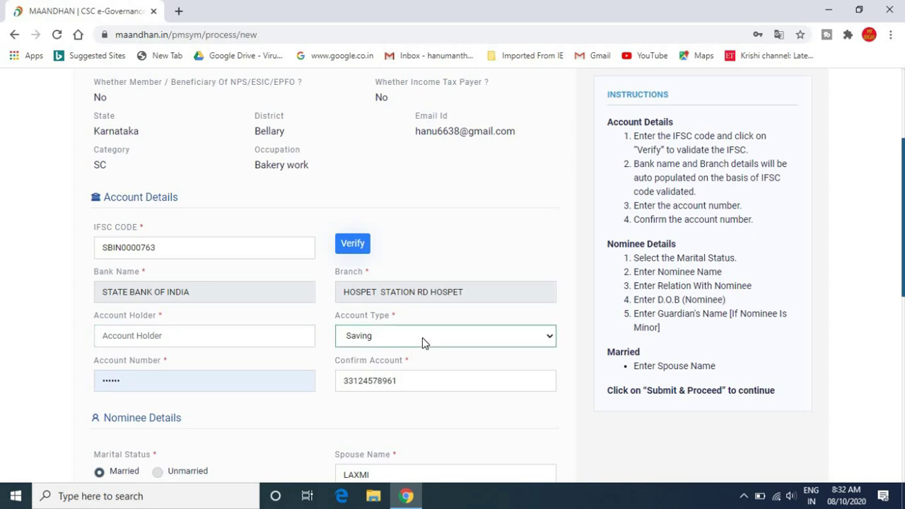
pyautogui.click(423, 338)
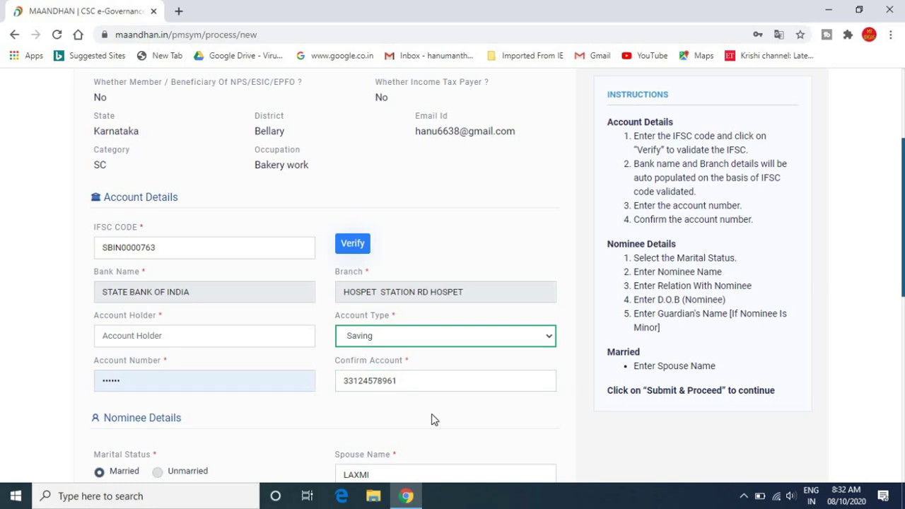
pyautogui.click(853, 345)
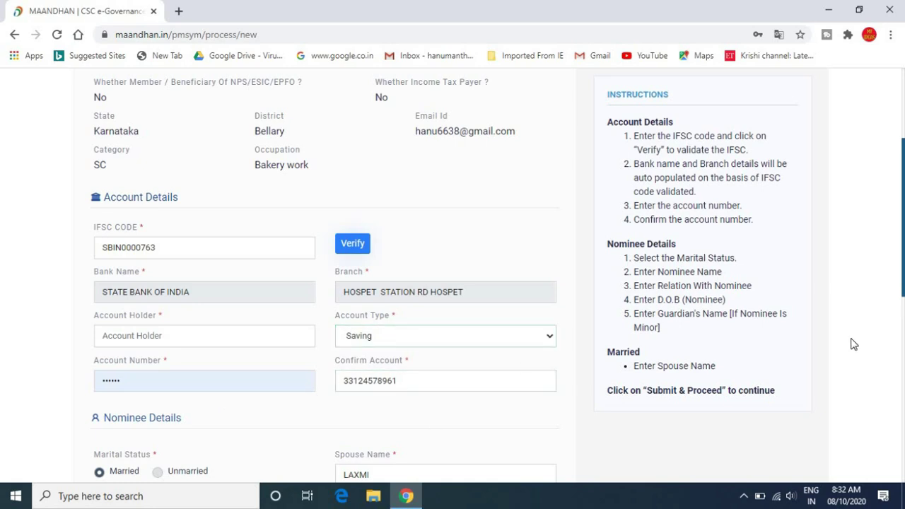
# Step: Review the nominee details: marital status, spouse name, nominee name, relation, date of birth and guardian fields
pyautogui.scroll(-3, 854, 344)
pyautogui.scroll(-3, 854, 344)
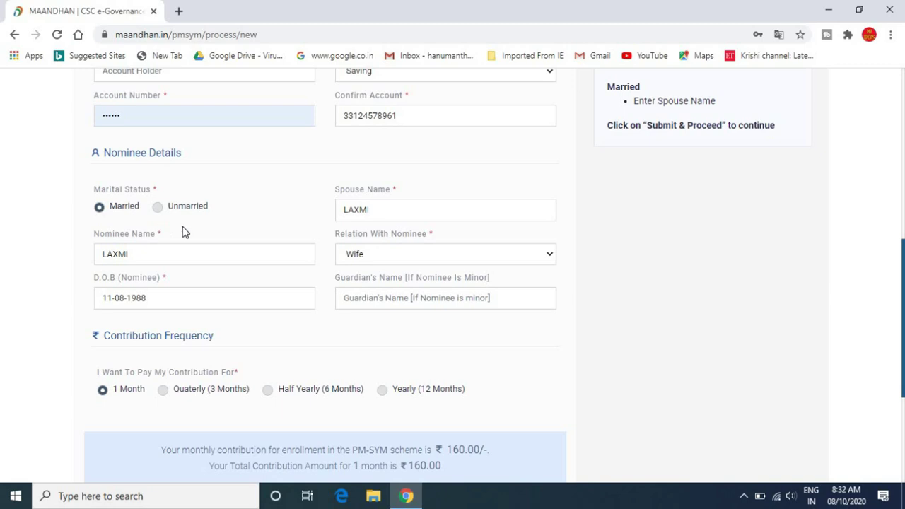
pyautogui.click(384, 216)
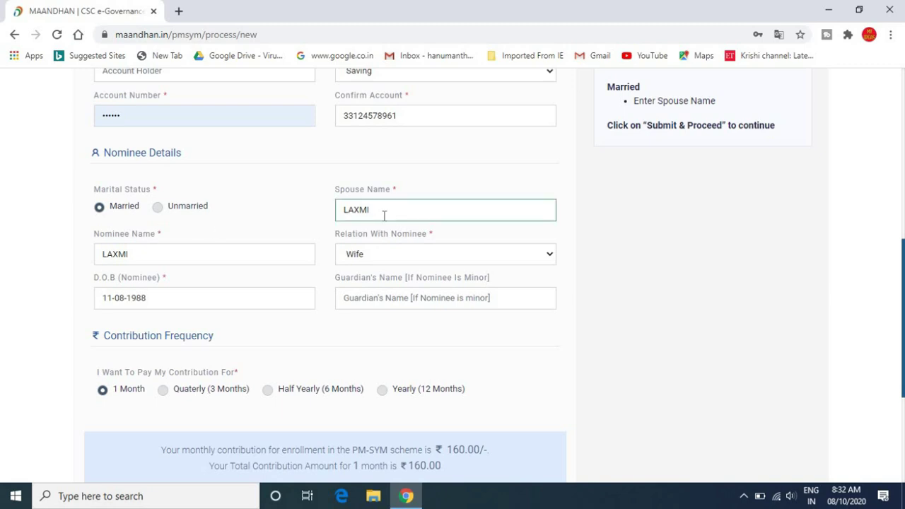
pyautogui.click(181, 261)
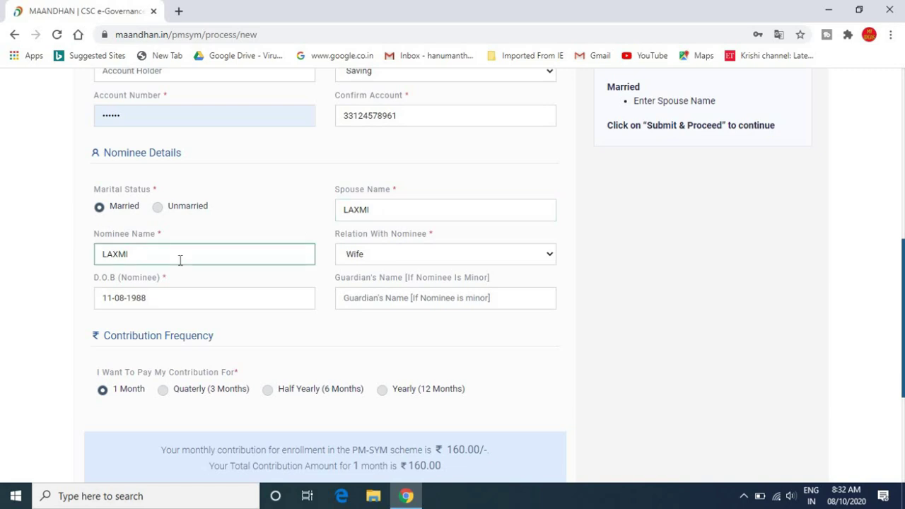
pyautogui.click(399, 256)
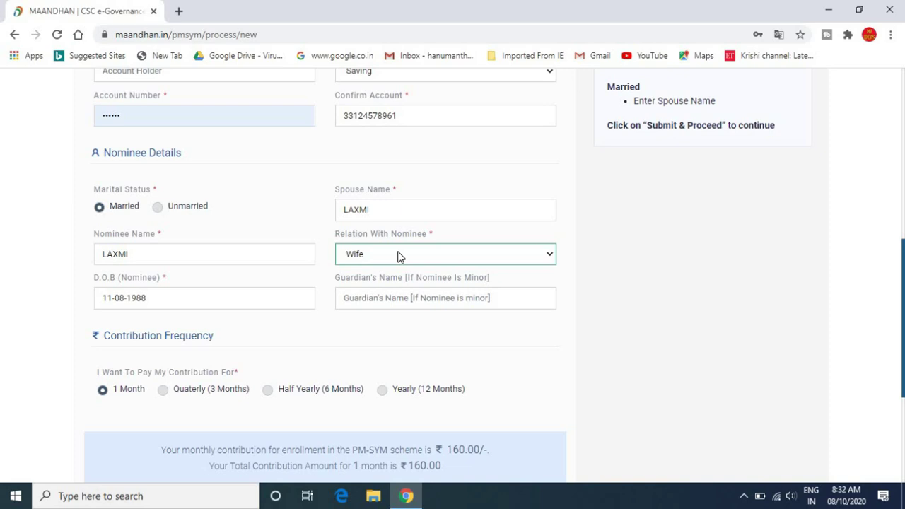
pyautogui.click(398, 256)
pyautogui.click(398, 256)
pyautogui.click(170, 298)
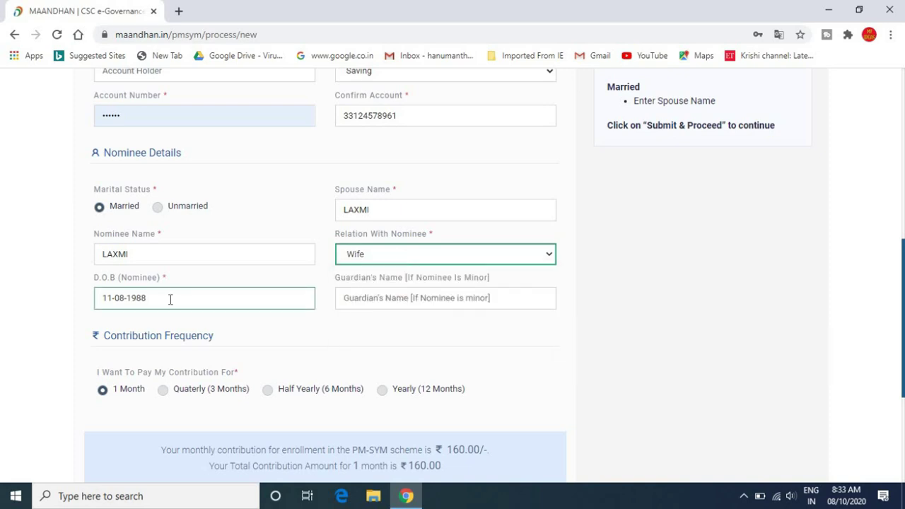
pyautogui.click(537, 295)
pyautogui.click(841, 242)
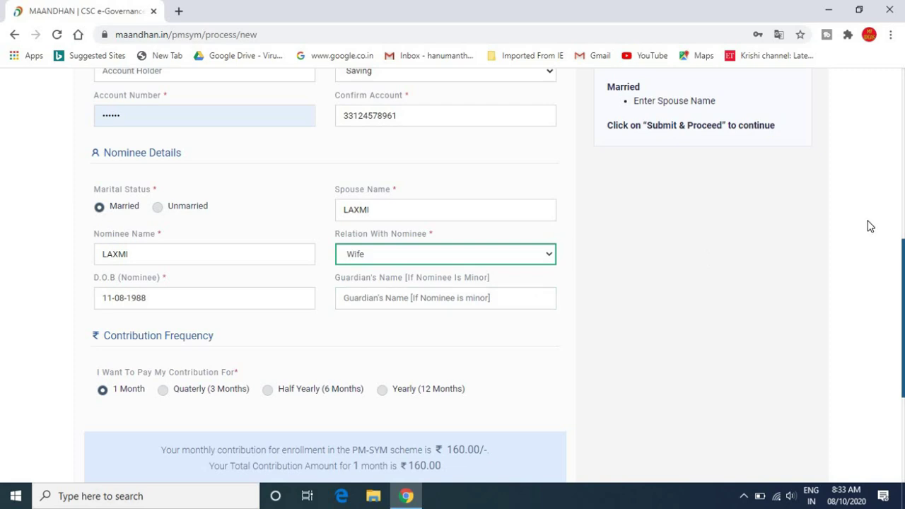
# Step: Accept the declaration that the furnished subscriber and bank account details are true and correct, keeping the 1 Month contribution frequency
pyautogui.click(520, 299)
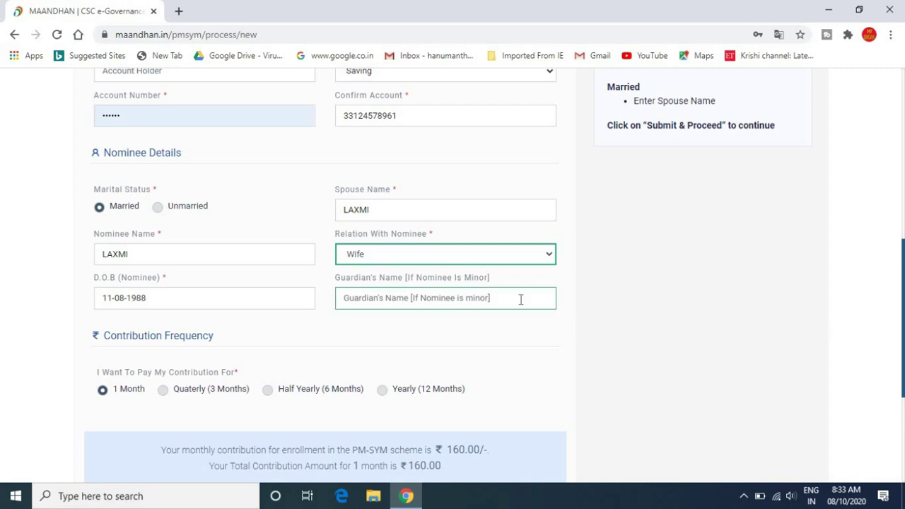
pyautogui.click(171, 348)
pyautogui.scroll(-1, 44, 378)
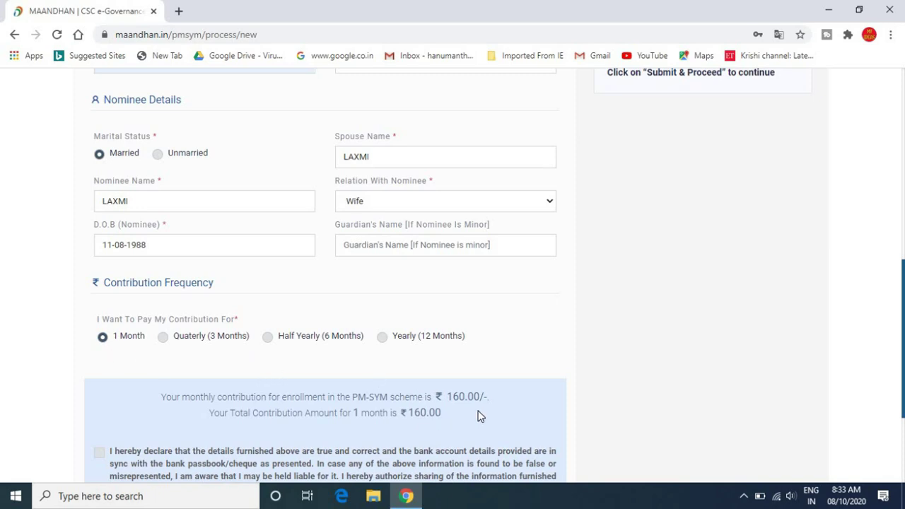
pyautogui.scroll(-3, 853, 343)
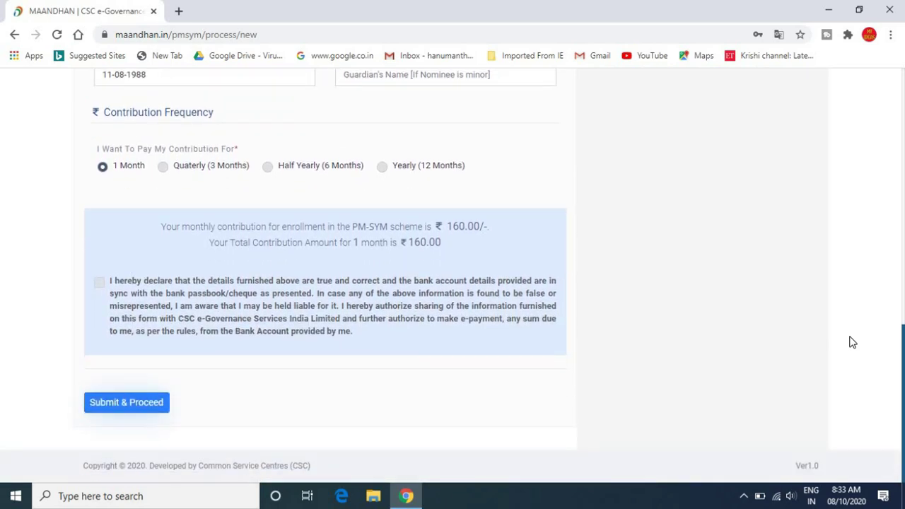
pyautogui.click(99, 286)
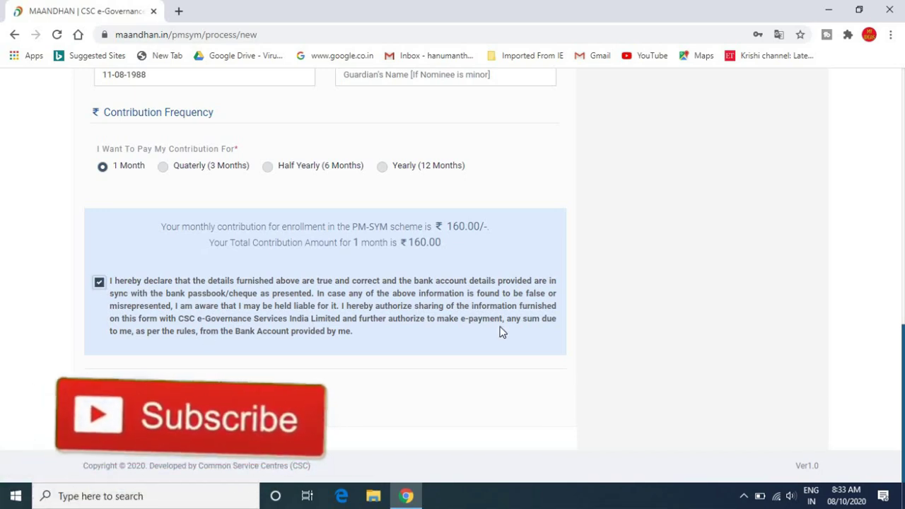
# Step: Review the completed enrollment form, checking the subscriber's basic details, bank account details, nominee details and contribution frequency
pyautogui.scroll(7, 904, 227)
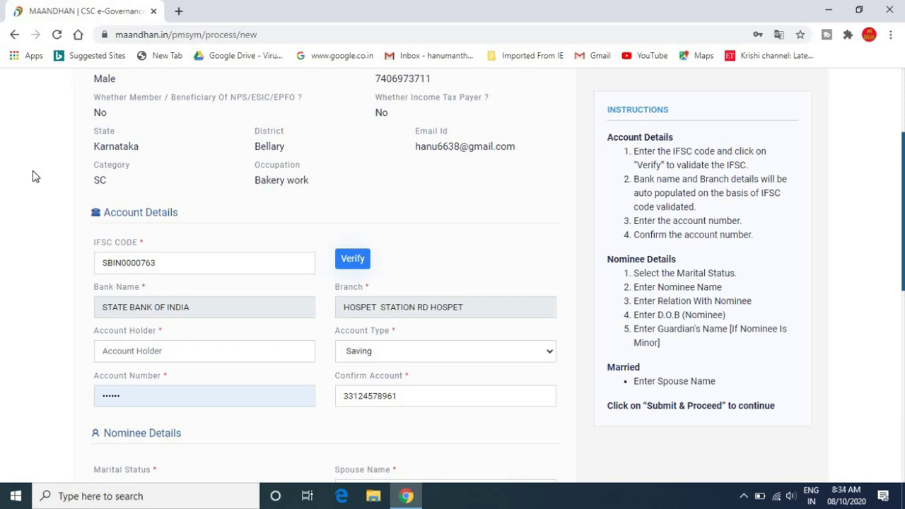
pyautogui.scroll(2, 32, 171)
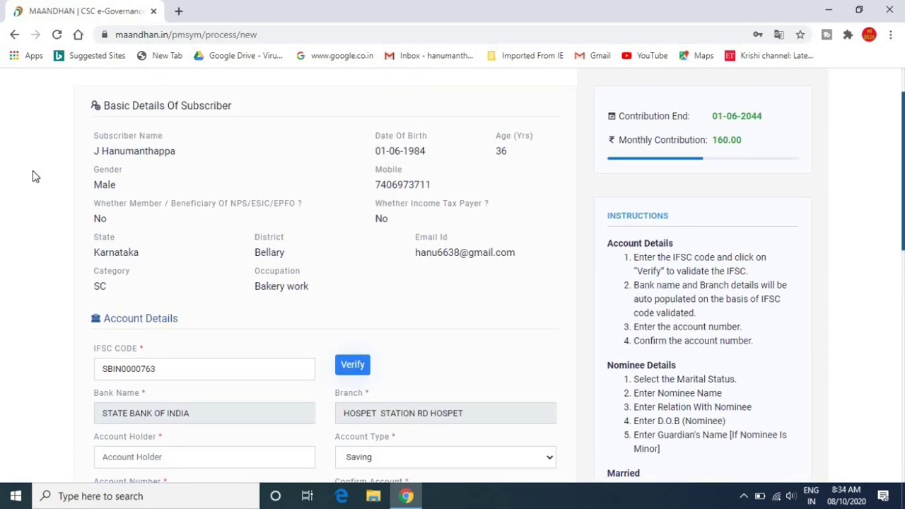
pyautogui.scroll(-2, 32, 170)
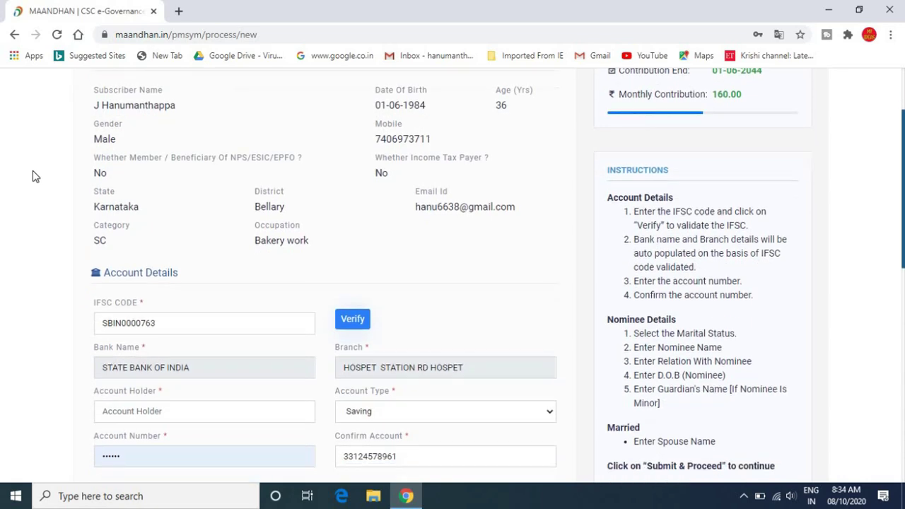
pyautogui.scroll(-3, 32, 171)
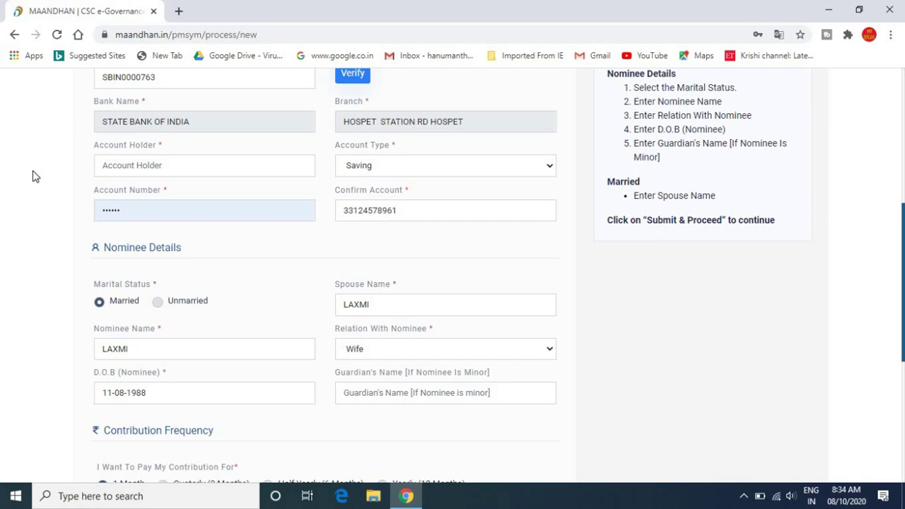
pyautogui.scroll(-1, 33, 170)
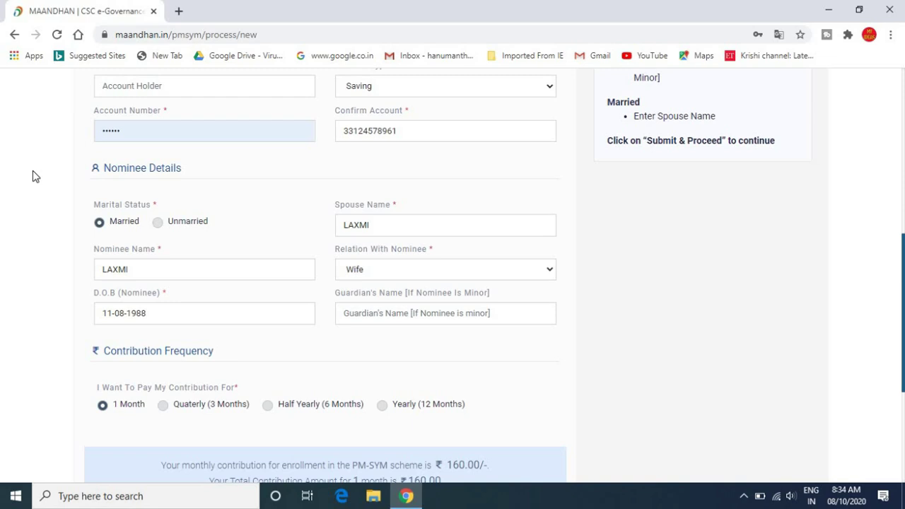
pyautogui.scroll(3, 33, 170)
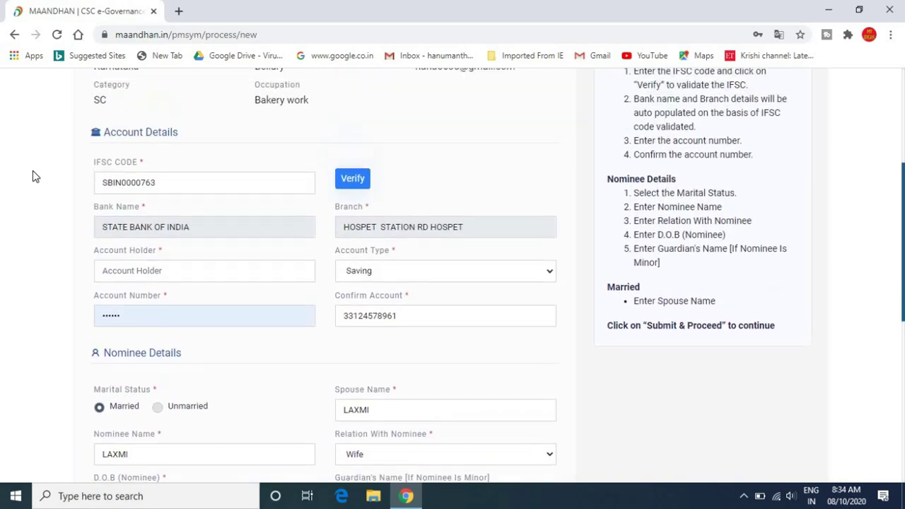
pyautogui.scroll(3, 33, 171)
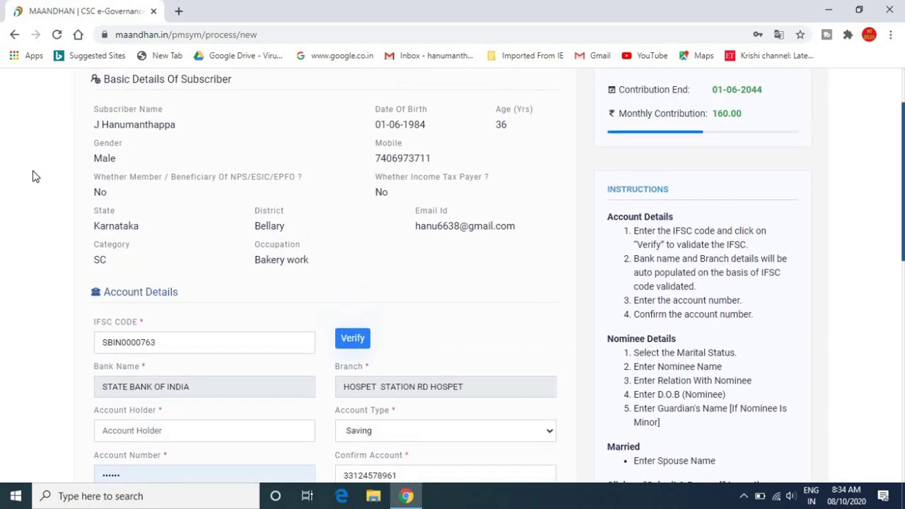
pyautogui.scroll(1, 33, 176)
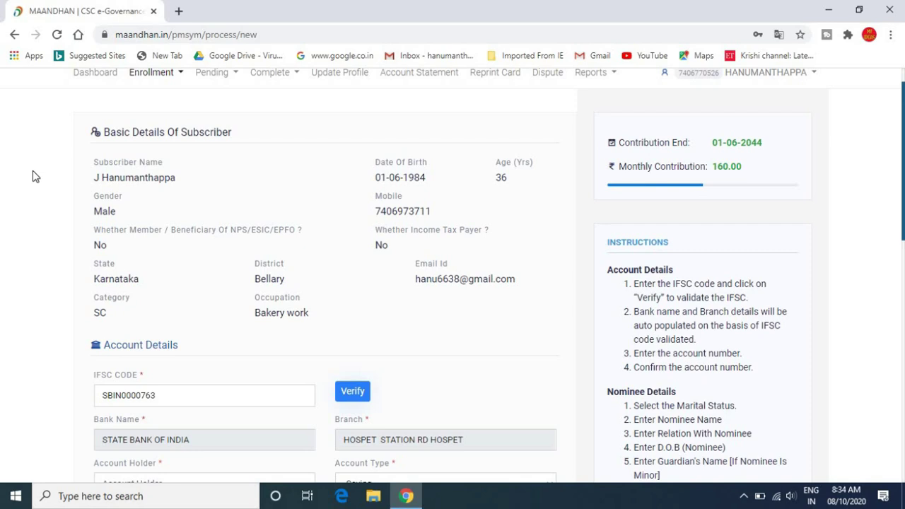